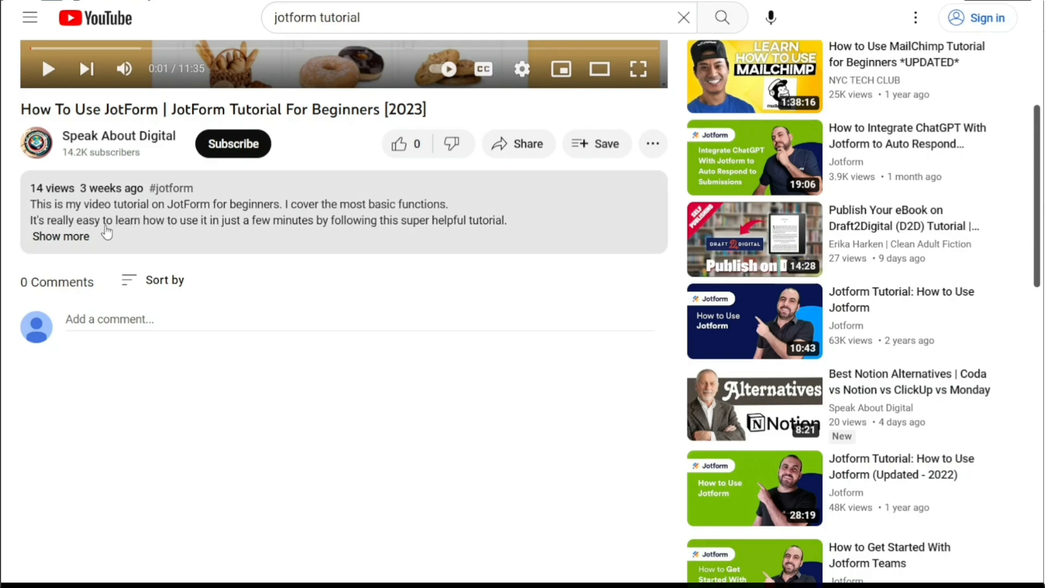
left_click(76, 239)
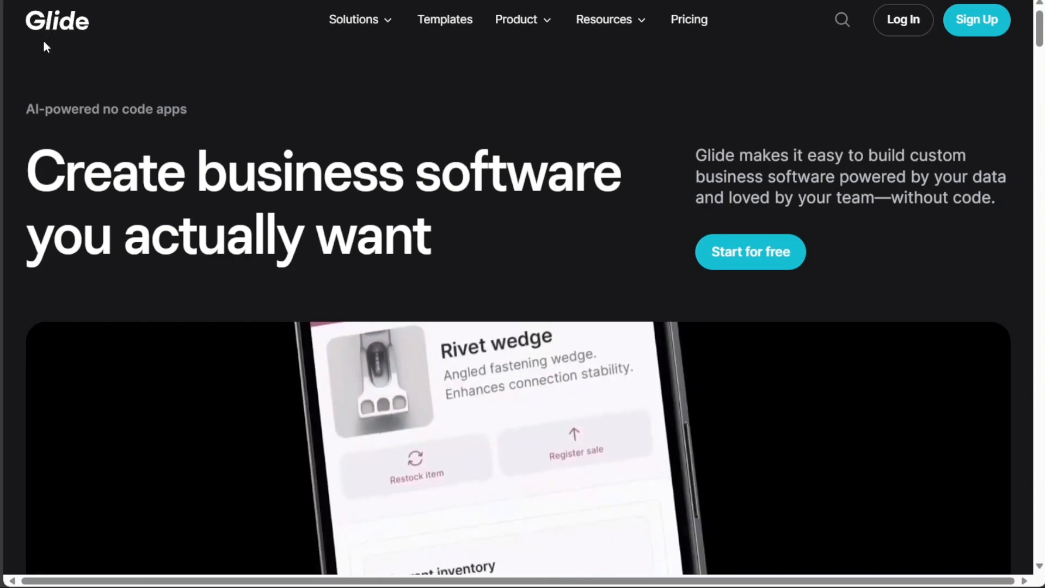
left_click_drag(26, 109, 184, 105)
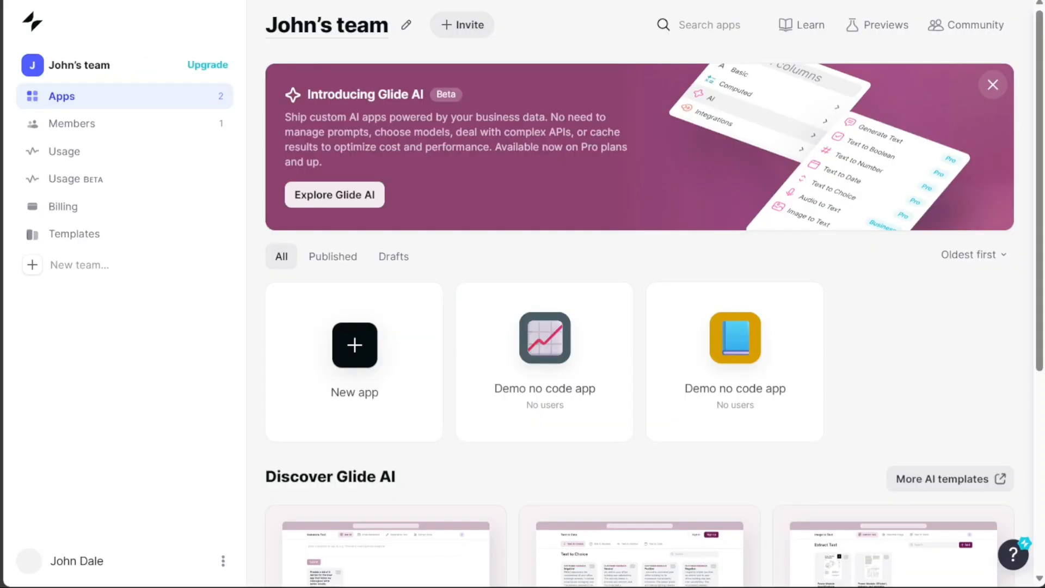
scroll(259, 102, "down", 5)
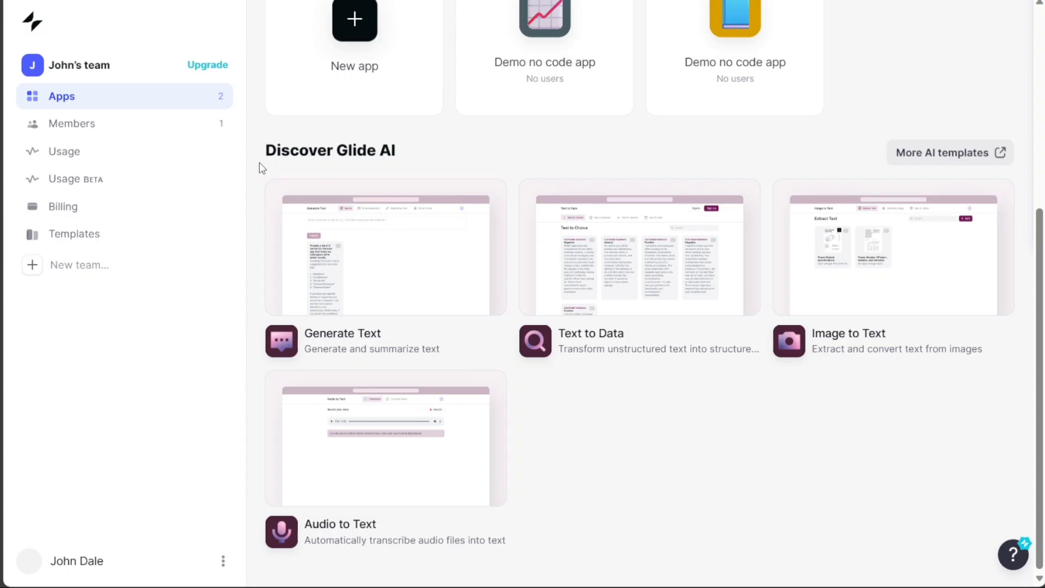
scroll(259, 162, "up", 5)
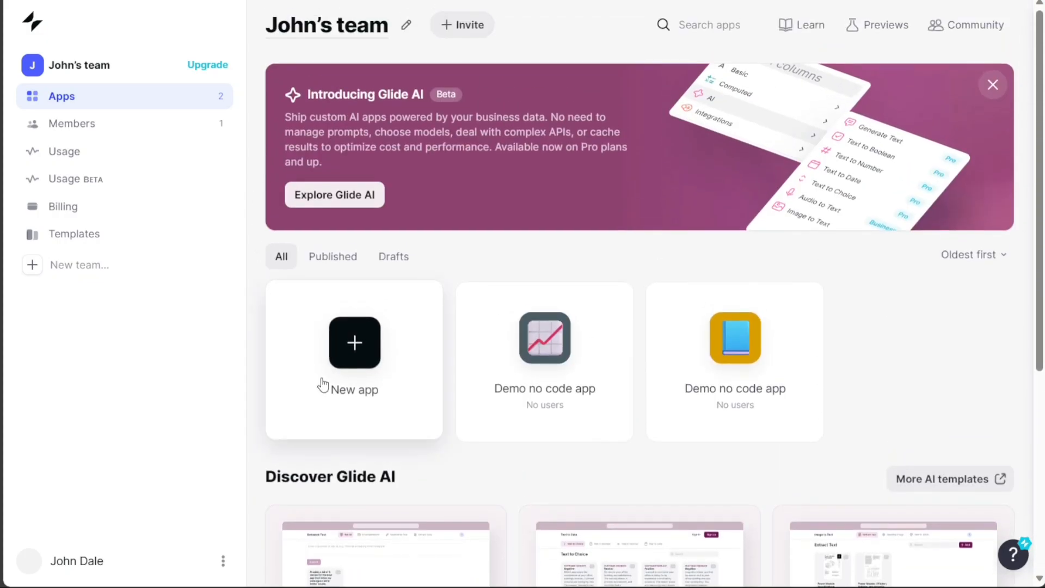
Start a new app named "Demo no code app" with the Mobile format and continue to the data source choice
left_click(355, 345)
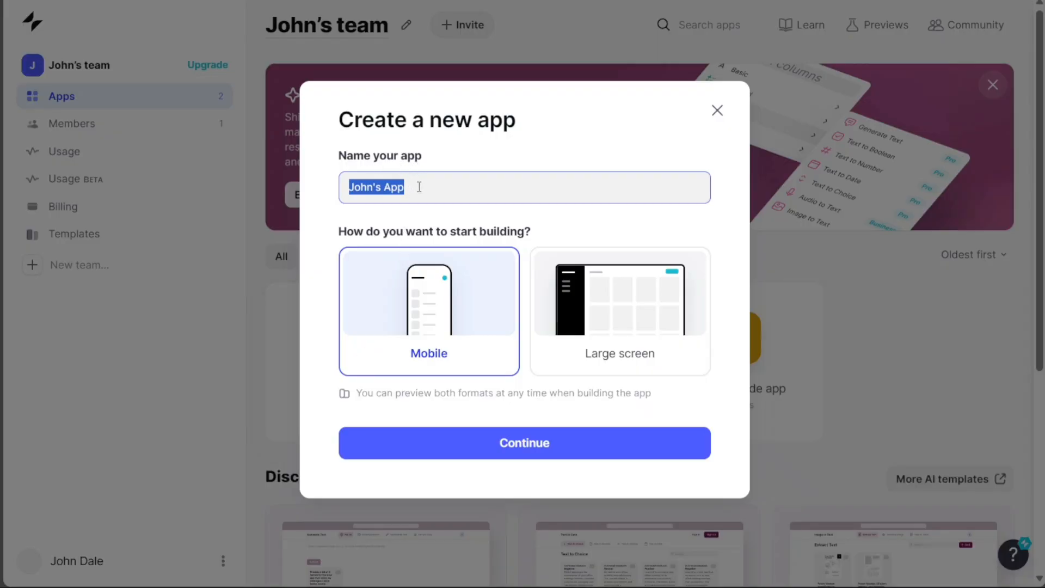
type("Demo no code app")
left_click(518, 237)
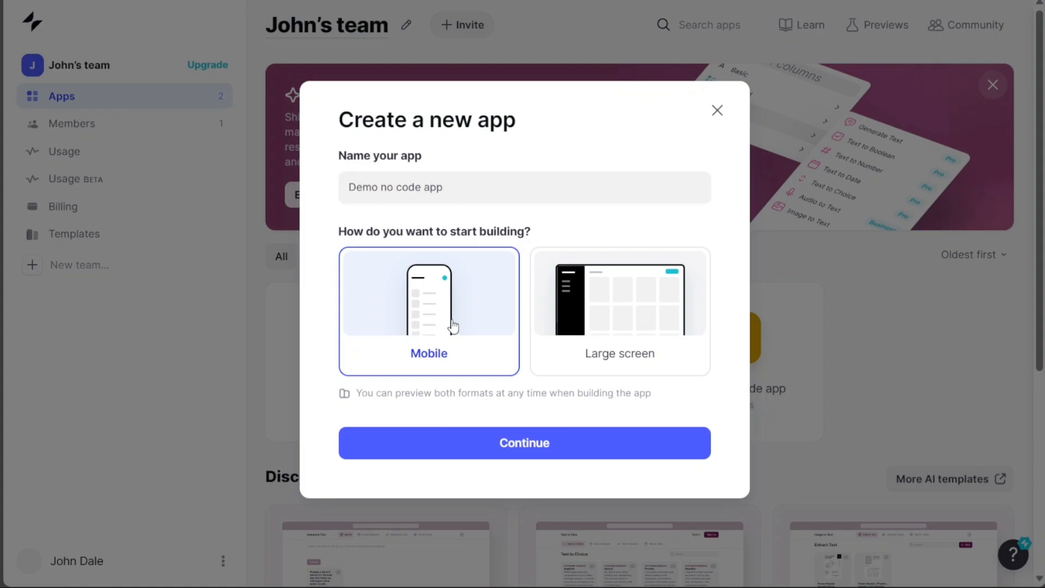
left_click(619, 318)
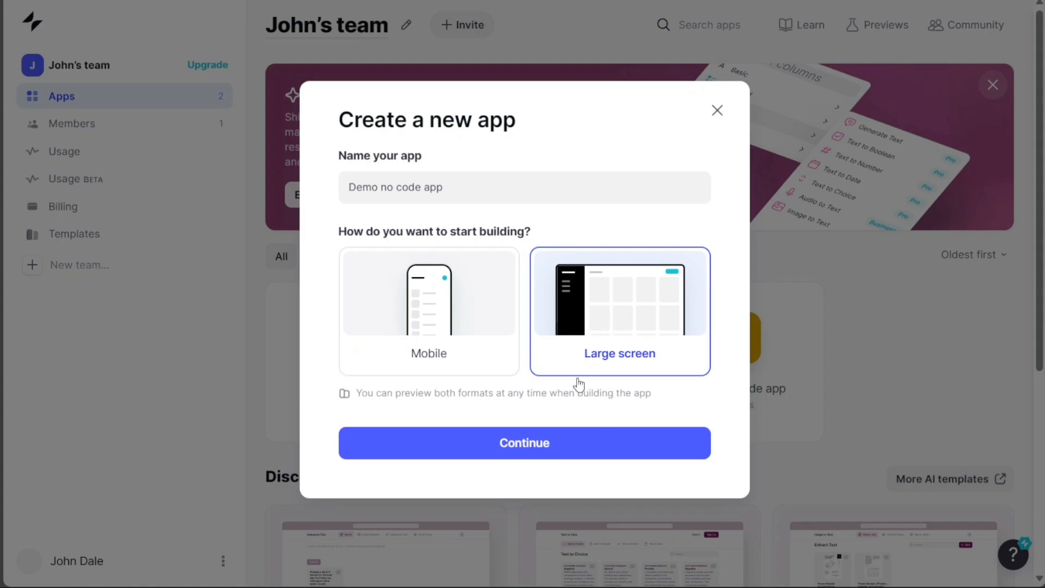
left_click(457, 320)
left_click(626, 316)
left_click(452, 315)
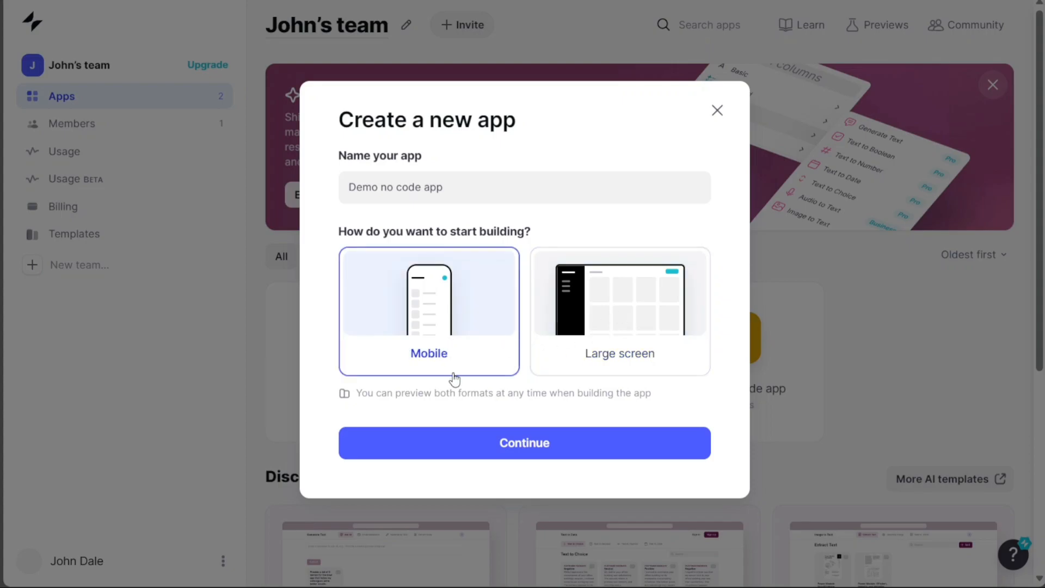
left_click(531, 443)
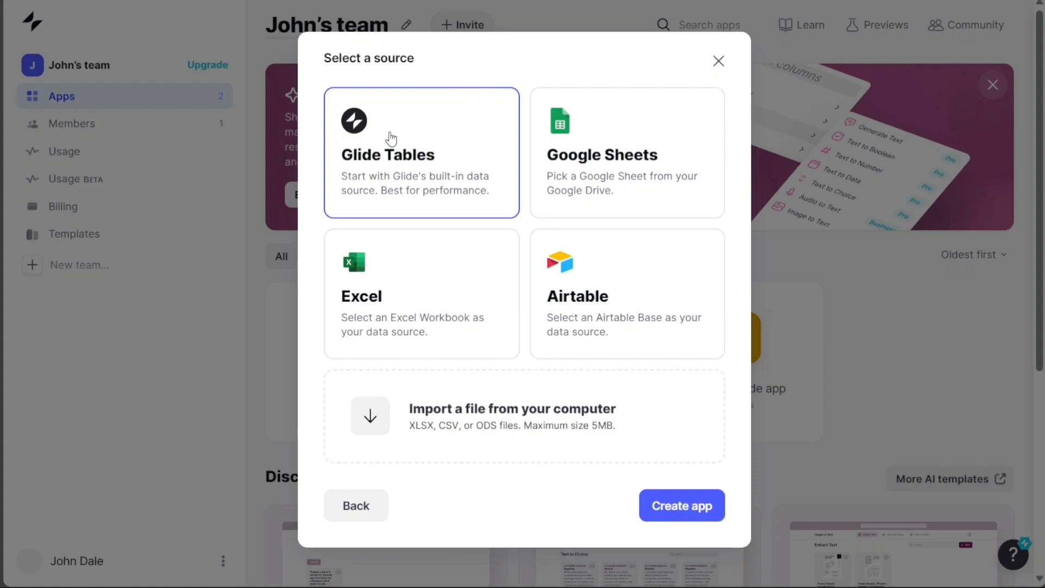
Choose Glide Tables as the data source and create the app
left_click(592, 163)
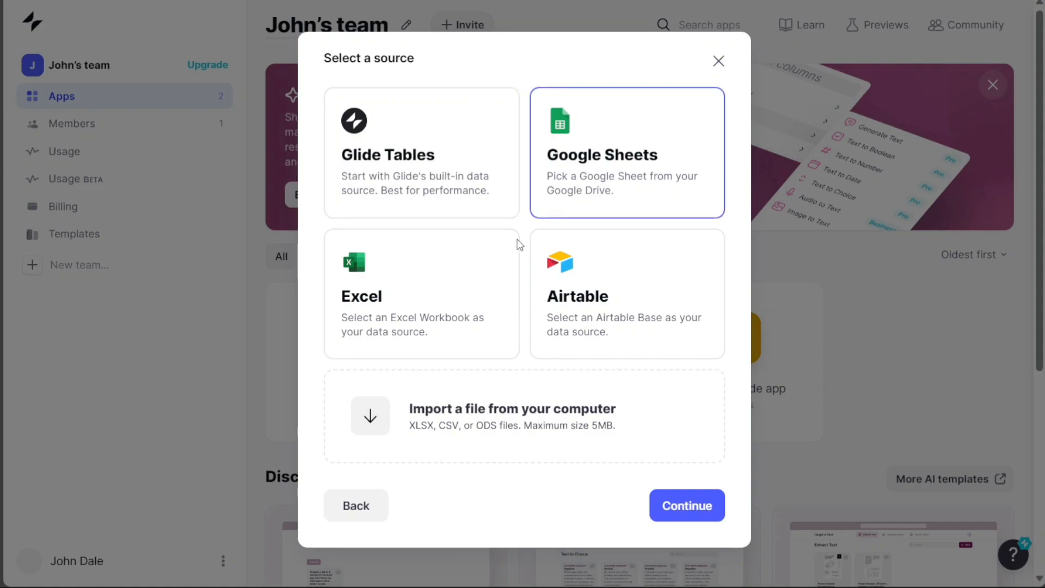
left_click(467, 273)
left_click(605, 294)
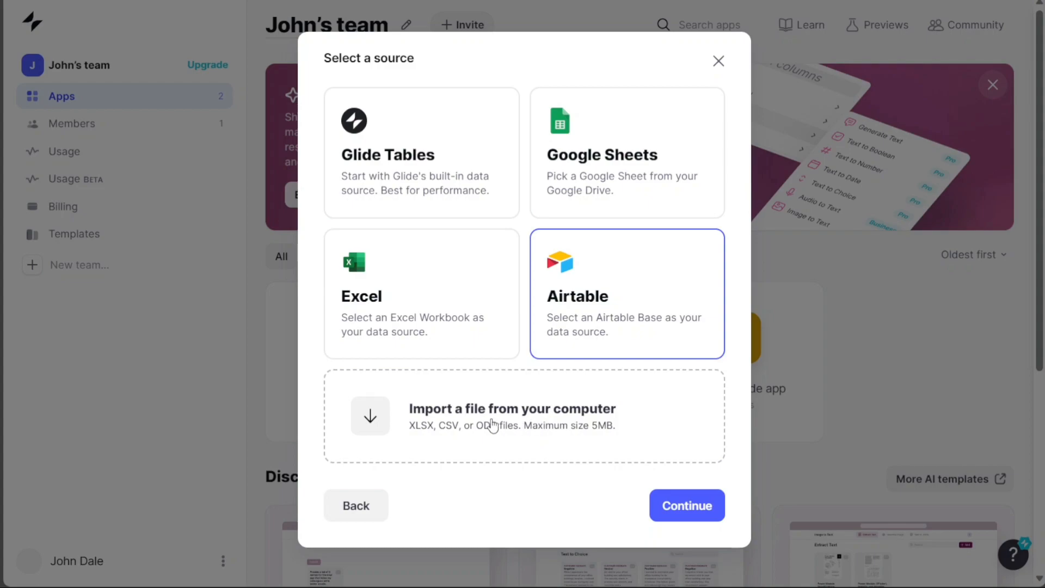
left_click(441, 139)
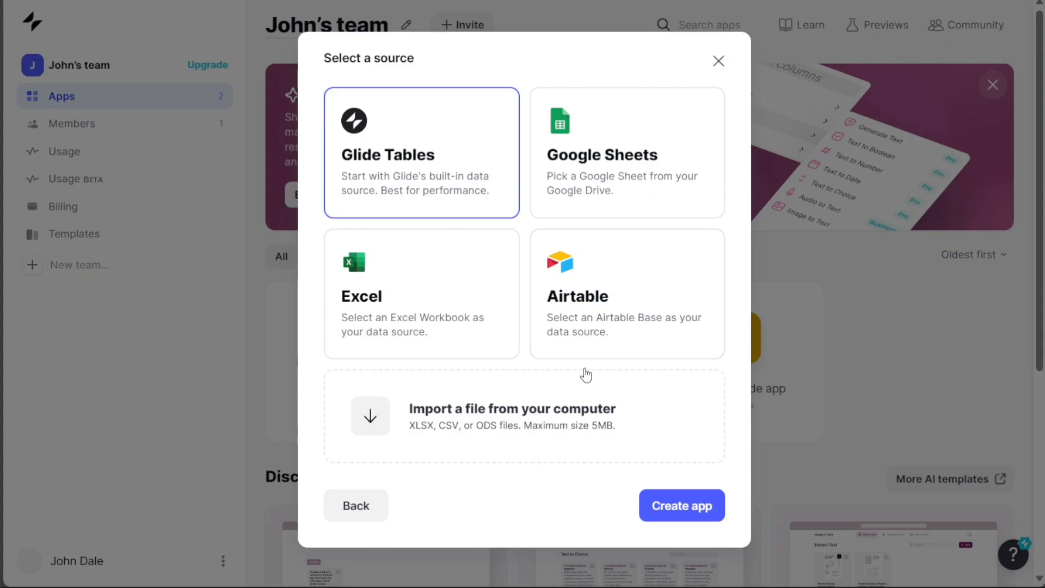
left_click(692, 510)
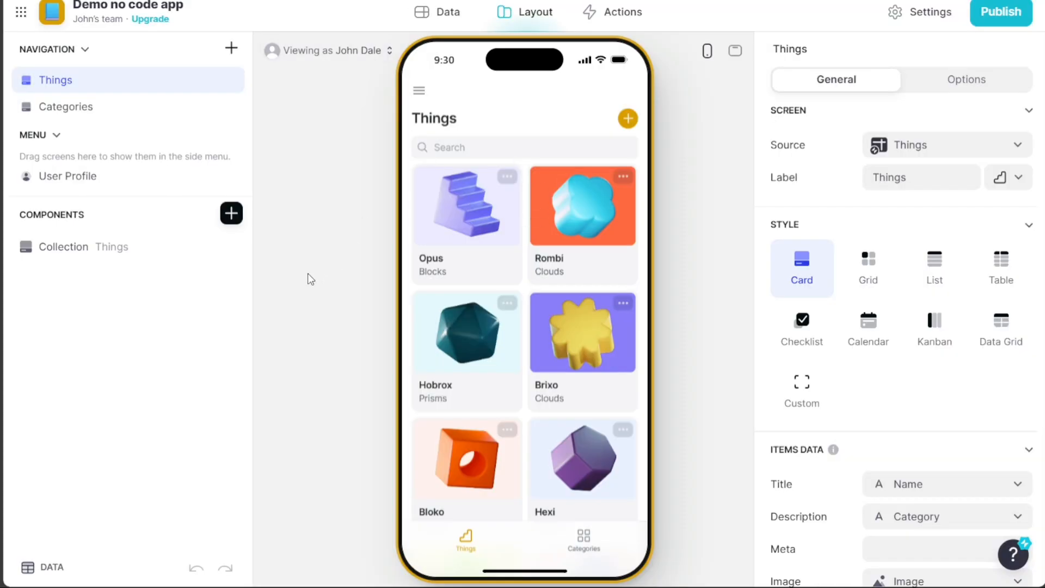
Remove the existing Collection component from the Things screen
left_click(231, 247)
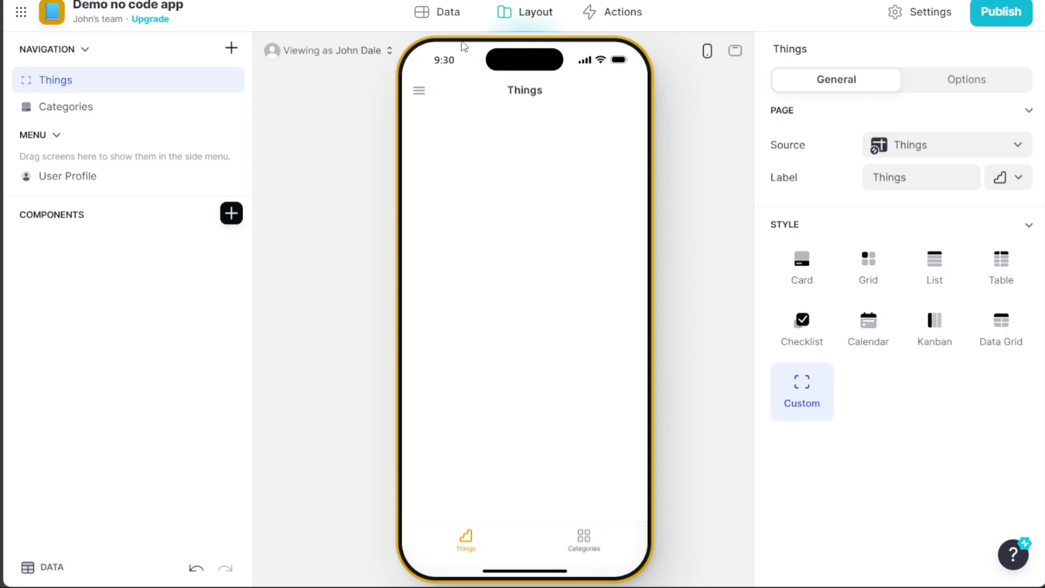
Look at the data in the Things table, open the Stock cell of Opus, and return to the layout editor
left_click(442, 16)
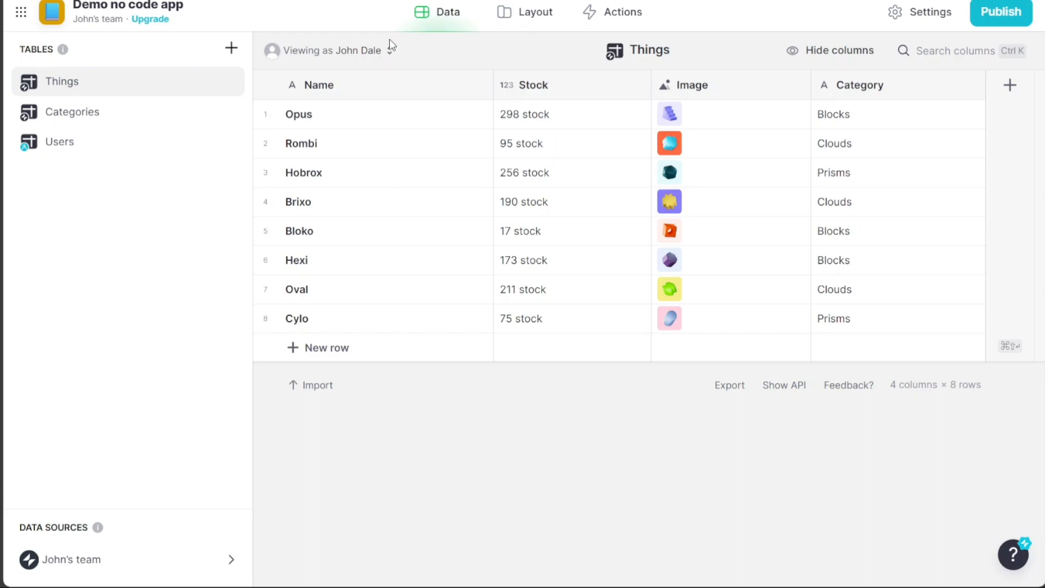
left_click(532, 129)
left_click(532, 128)
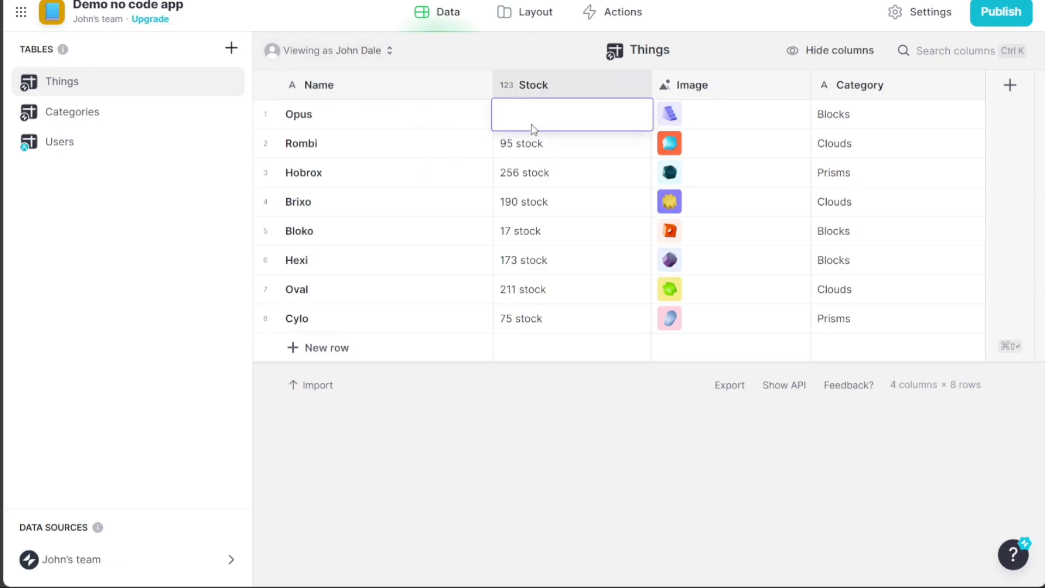
left_click(506, 12)
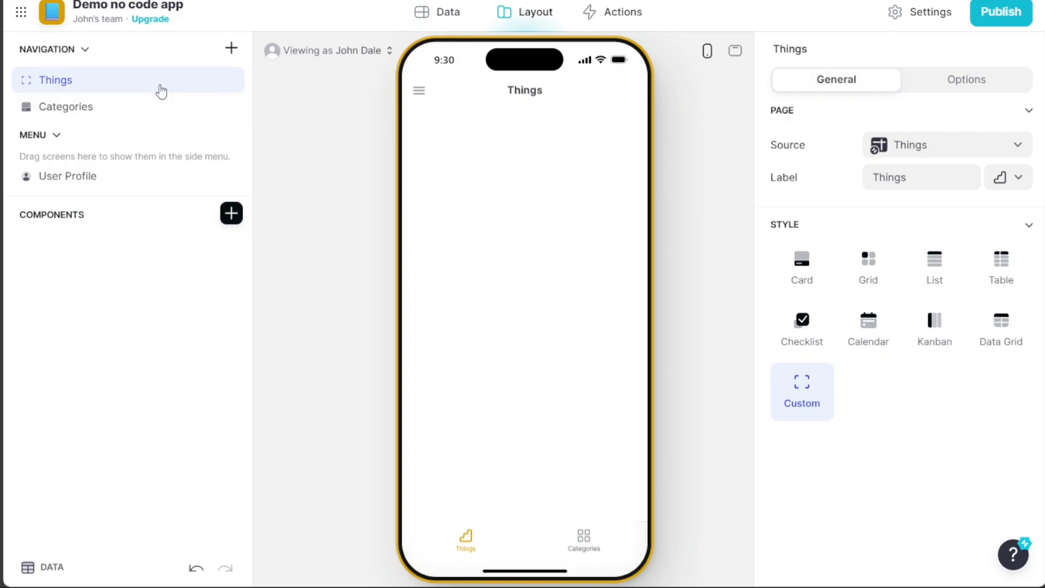
Add a Calendar collection component to the empty Things screen
left_click(232, 213)
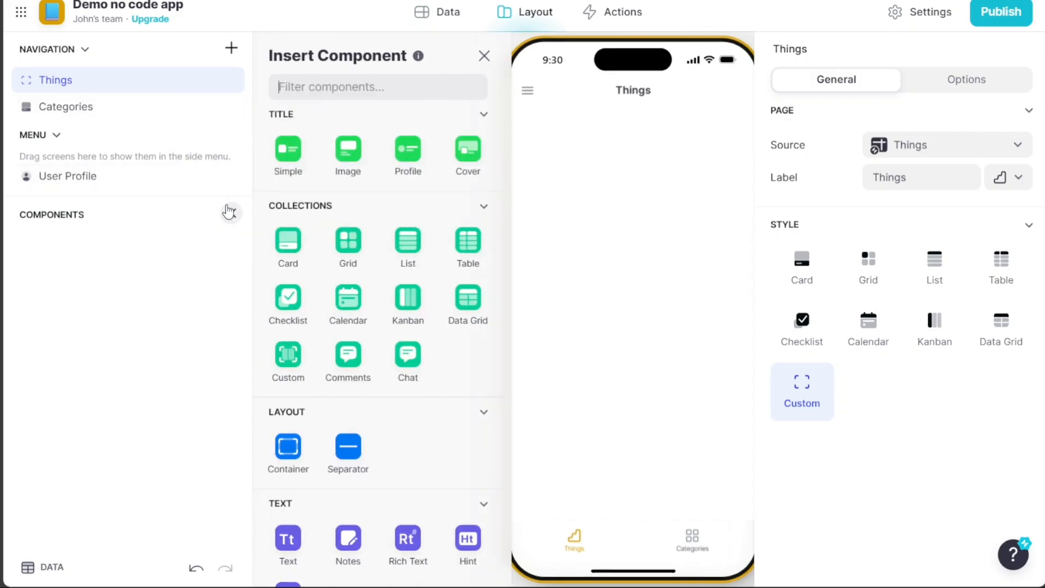
left_click(340, 313)
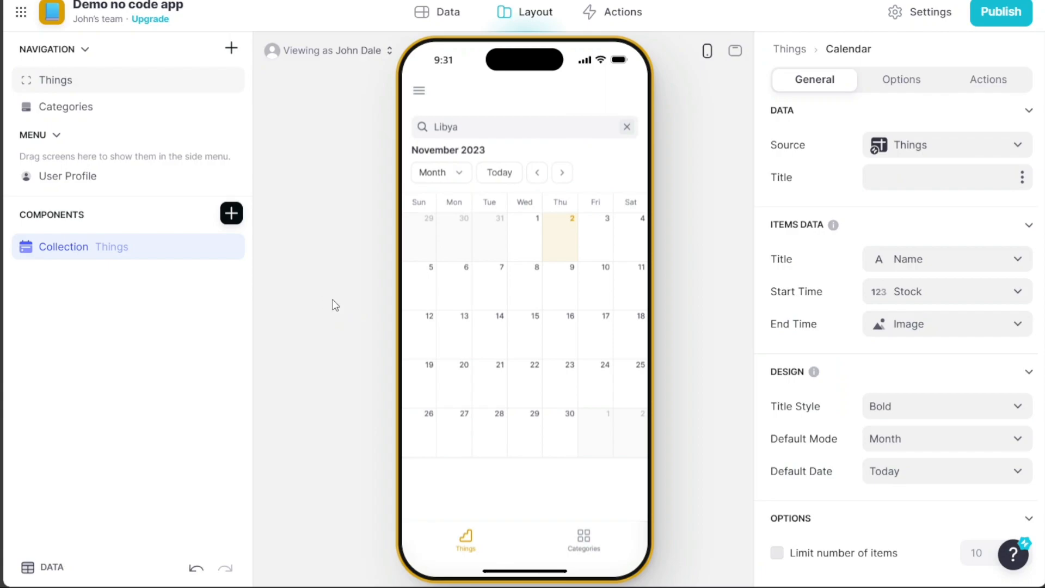
left_click(716, 261)
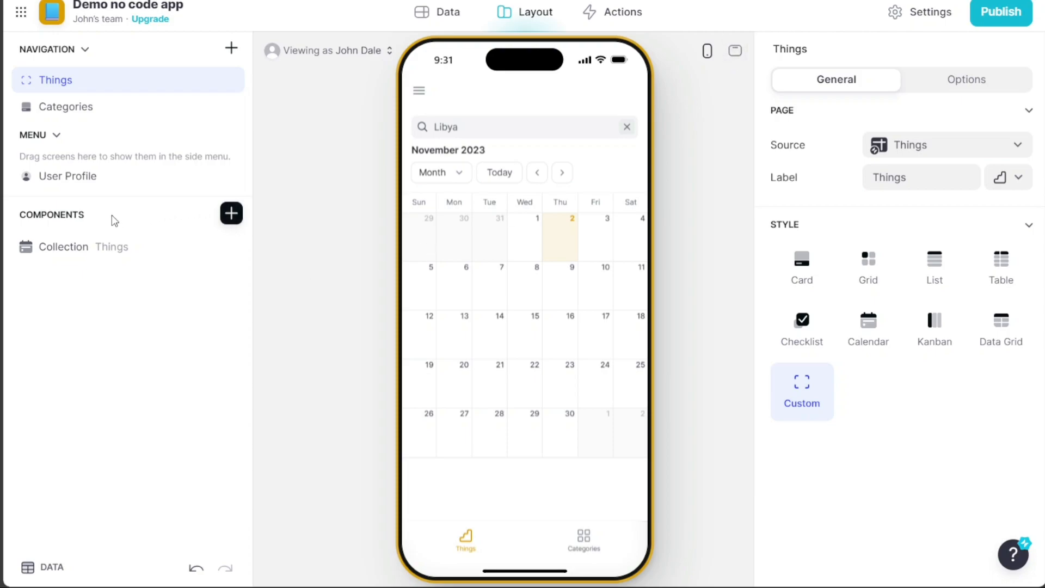
Look through the available text, content and action components without inserting one
left_click(231, 214)
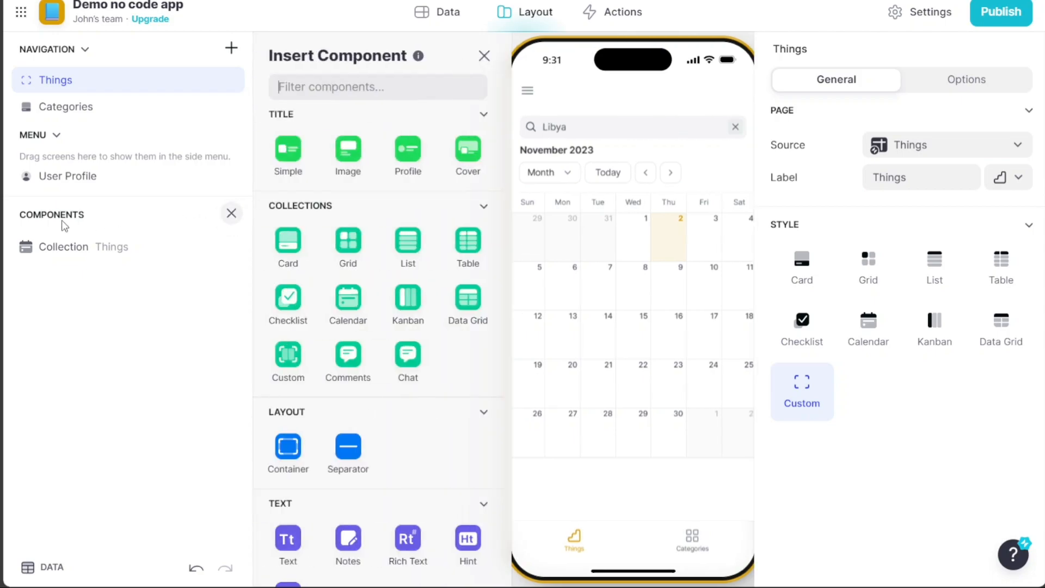
left_click(232, 221)
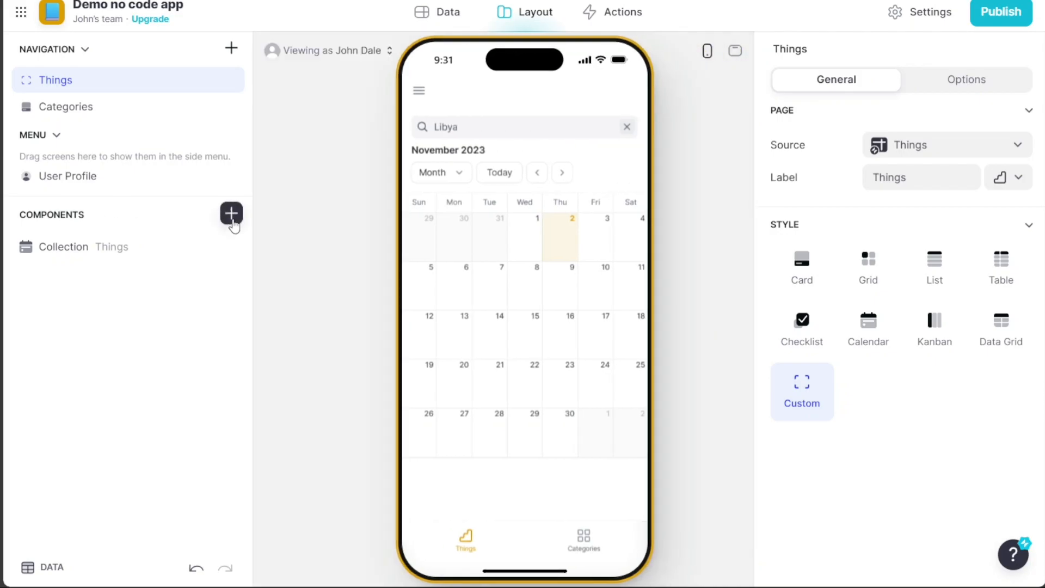
left_click(232, 214)
left_click_drag(509, 182, 509, 362)
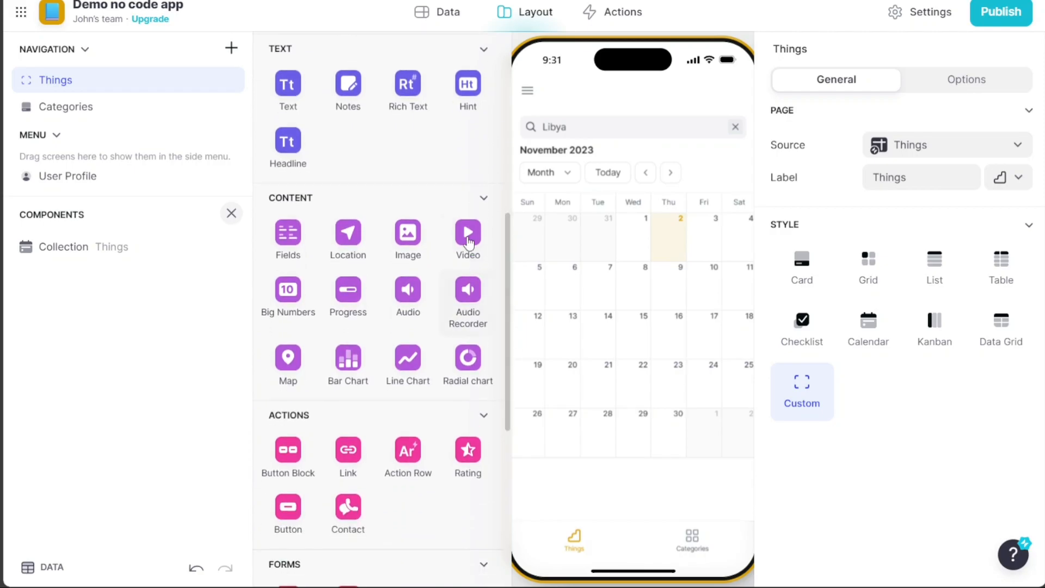
left_click(231, 214)
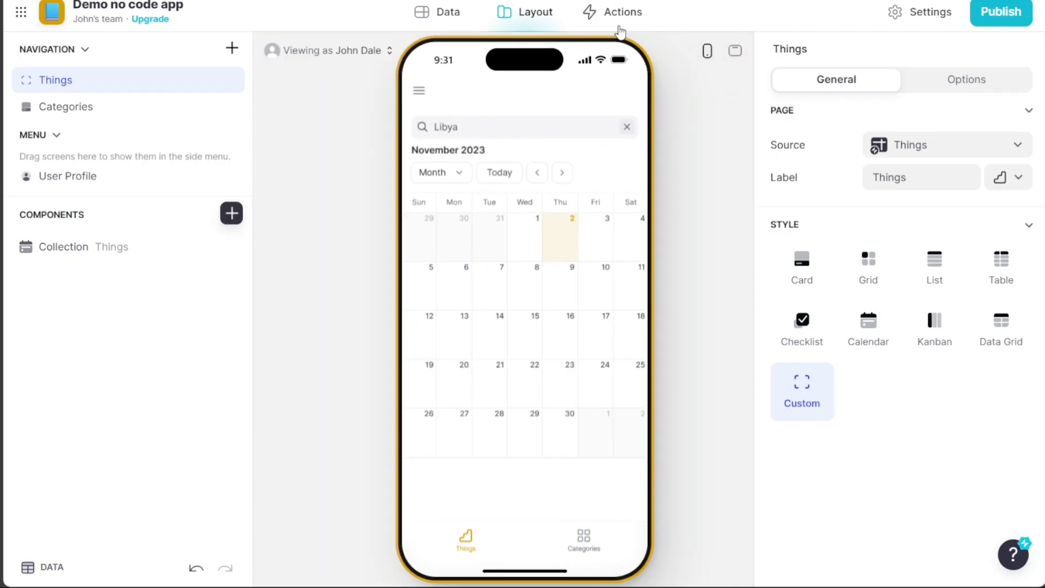
Create a new custom action for the app and return to the layout editor
left_click(622, 19)
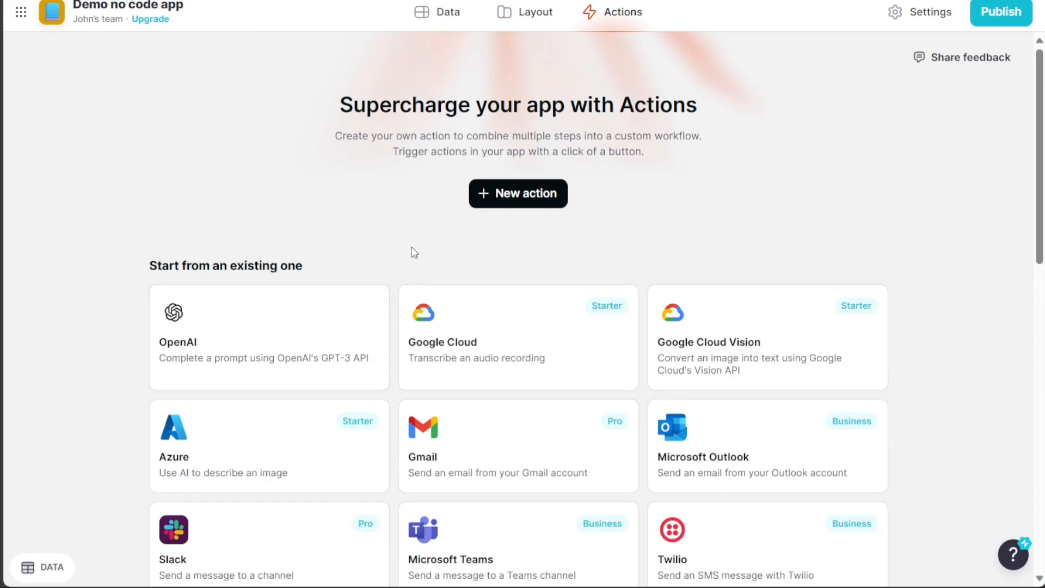
left_click(507, 202)
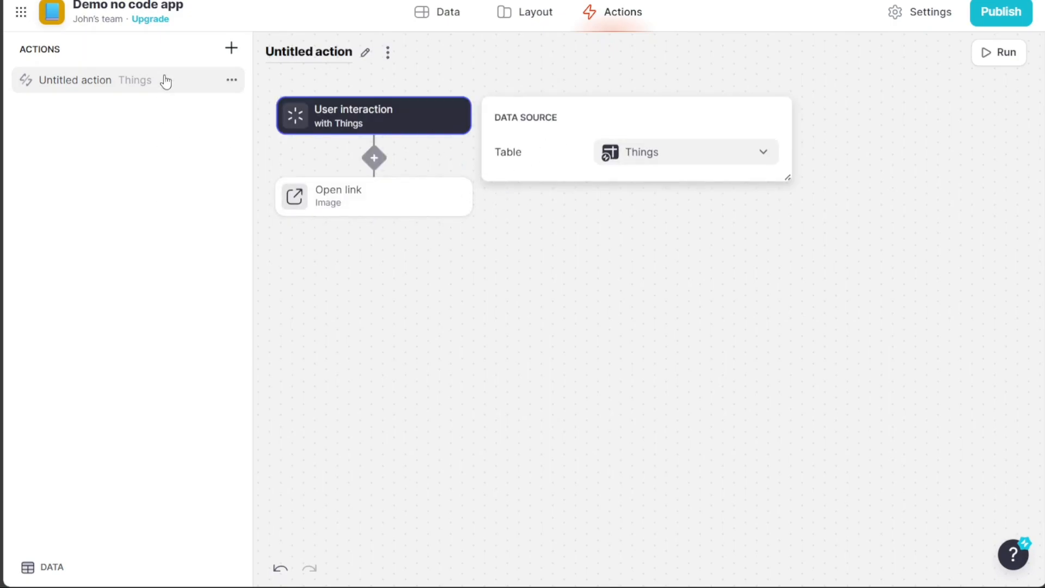
left_click(518, 17)
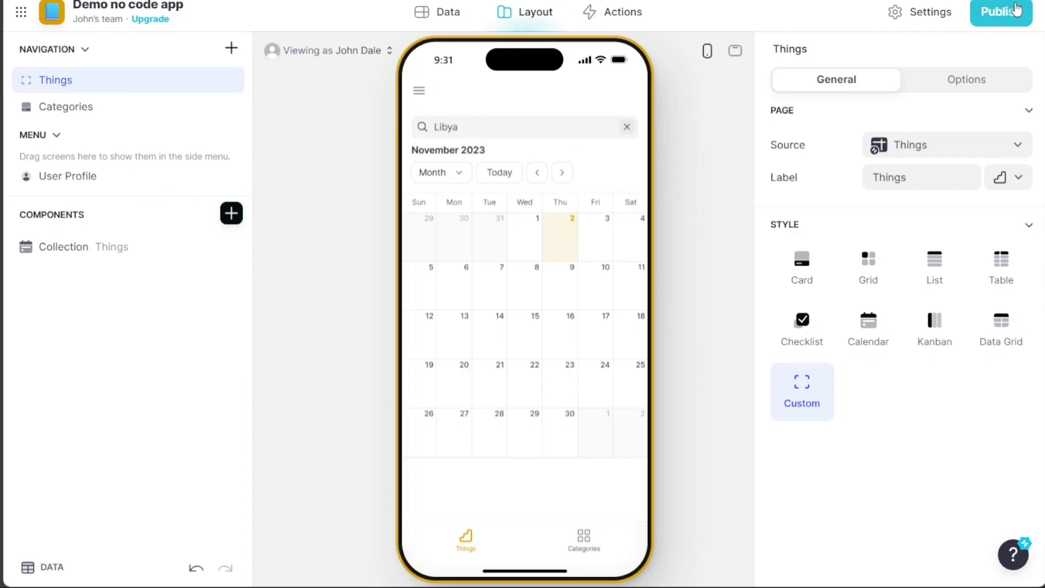
Publish the app under its glide.page link
left_click(1006, 17)
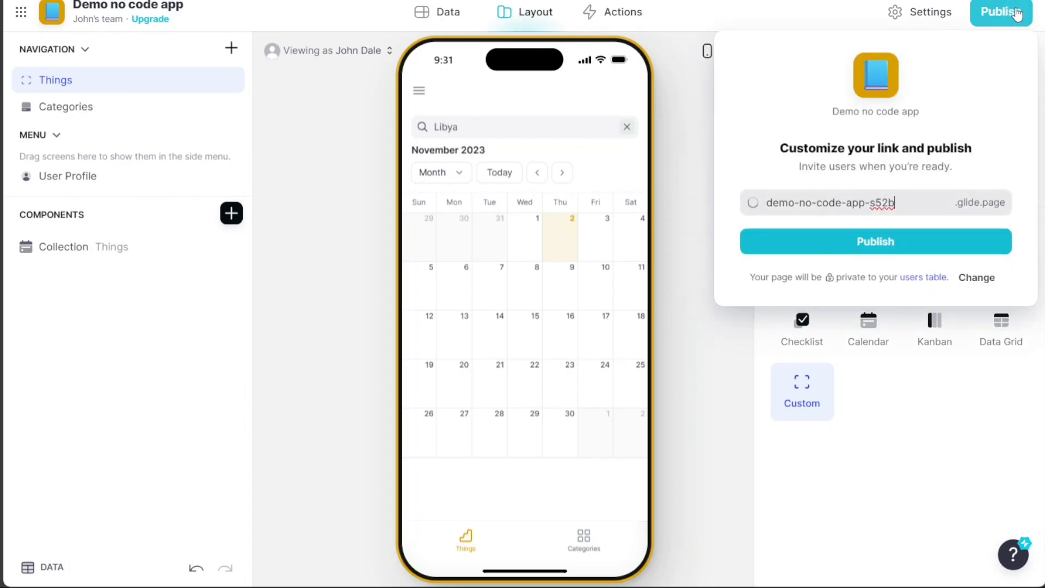
triple_click(872, 202)
left_click(875, 242)
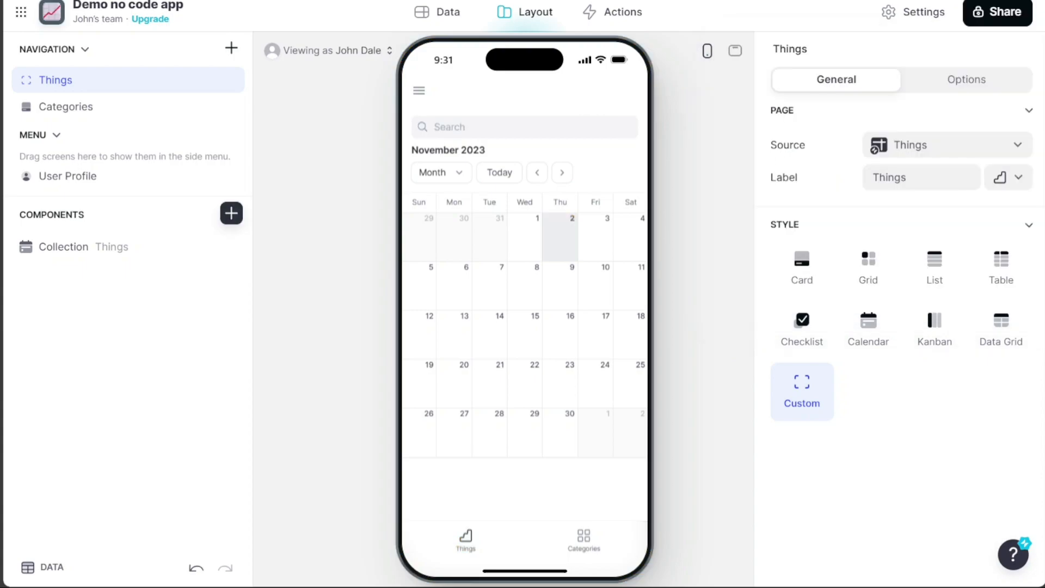
Set the published app's privacy to Public with No sign-in
left_click(1000, 22)
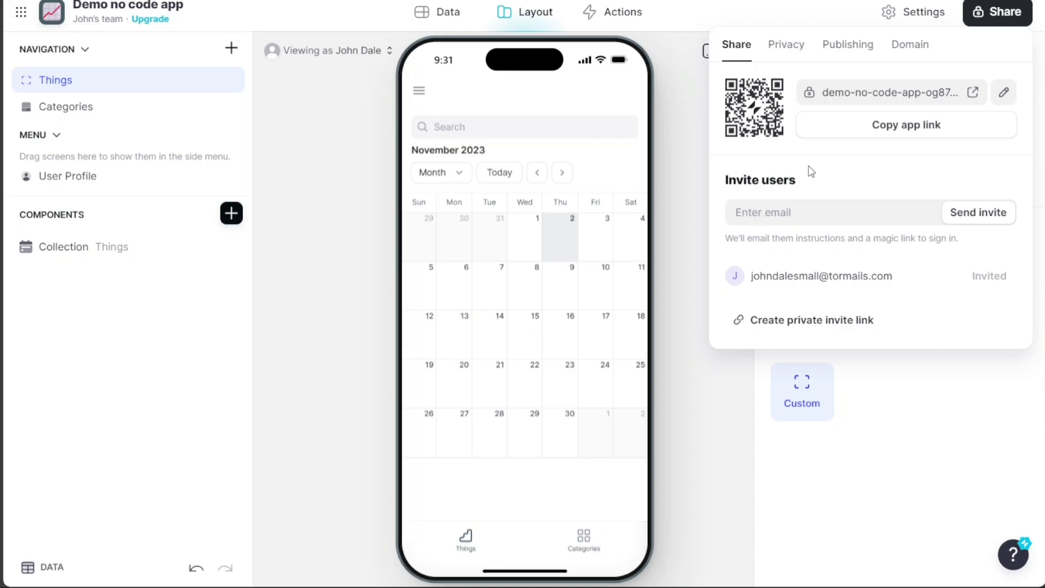
left_click(787, 46)
left_click(999, 156)
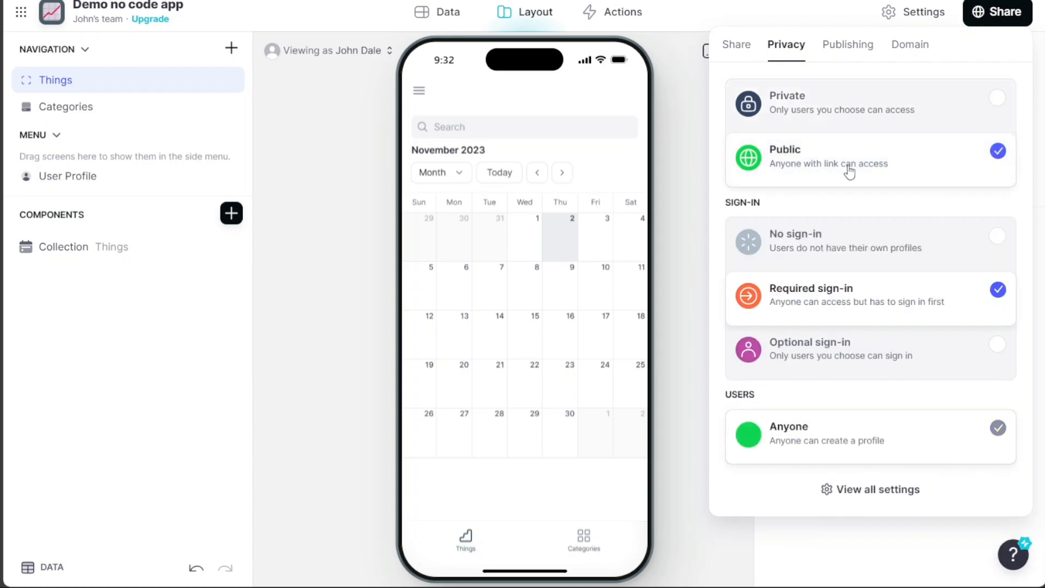
left_click(995, 235)
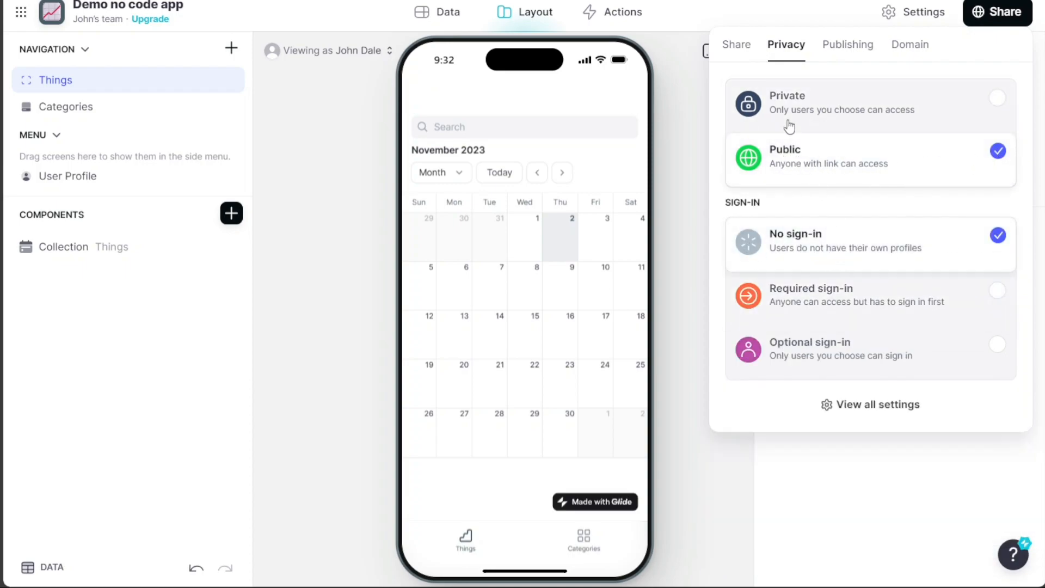
Copy the published app's share link
left_click(737, 46)
left_click(922, 133)
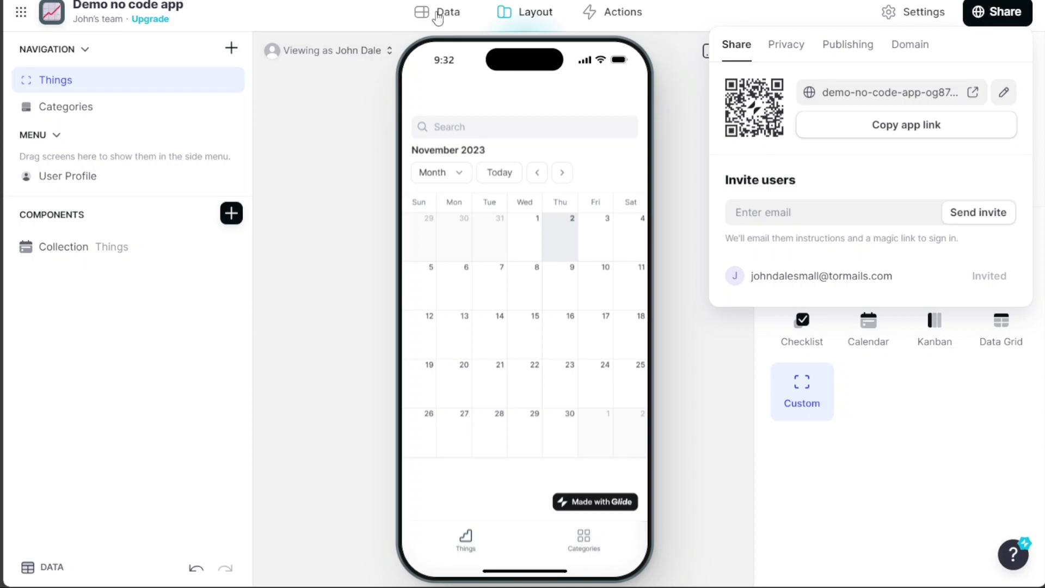
Review the source options for adding another data table, and return to the layout editor without adding one
left_click(439, 9)
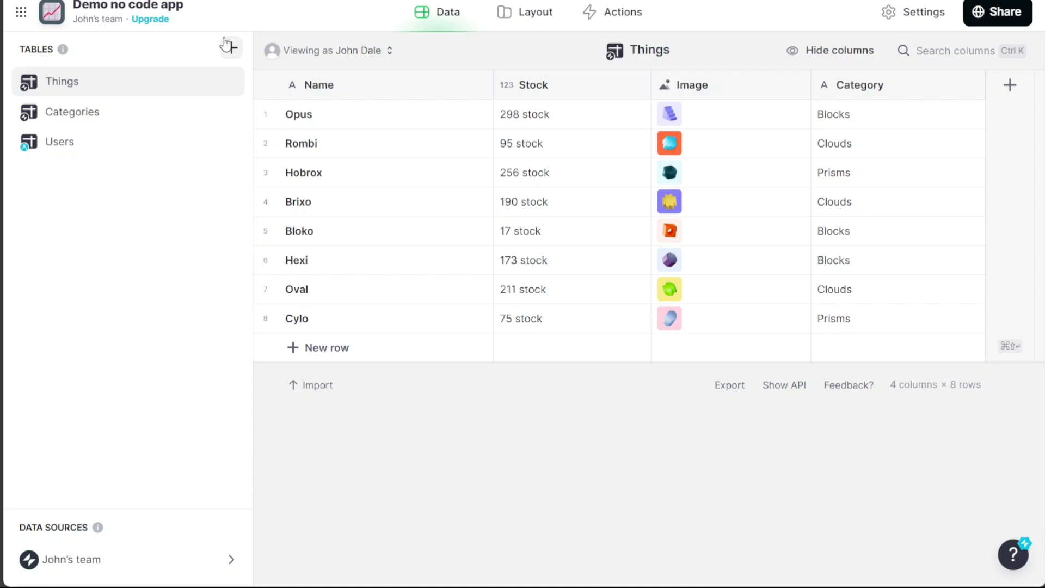
left_click(227, 46)
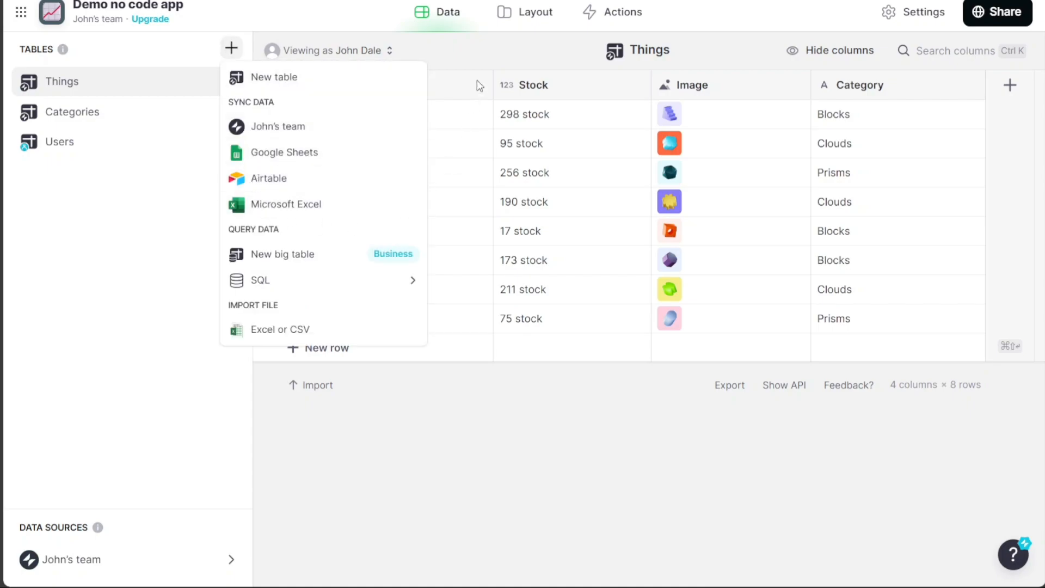
left_click(506, 12)
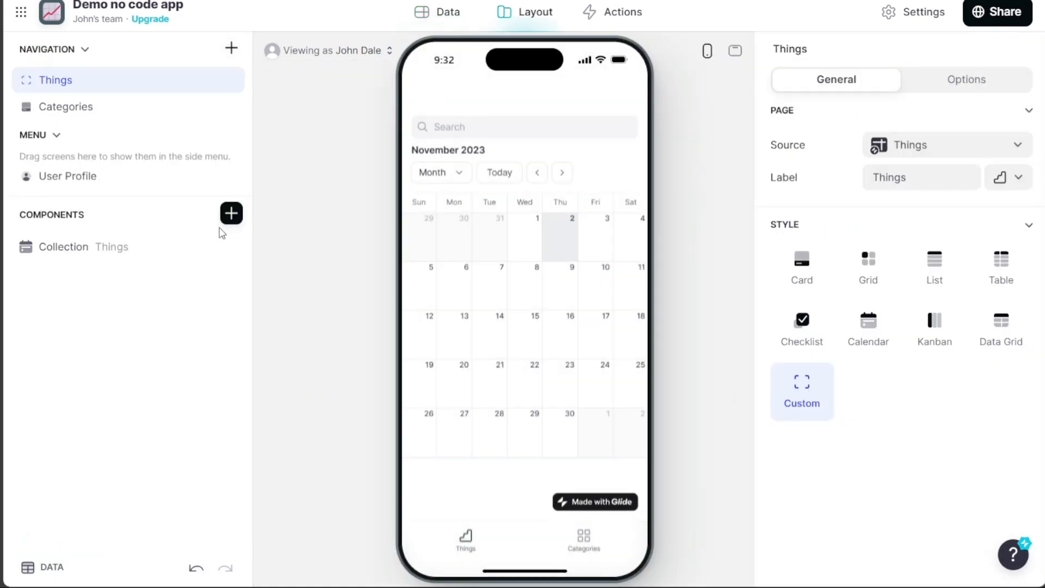
Add a File Picker form element below the calendar on the Things screen
left_click(229, 216)
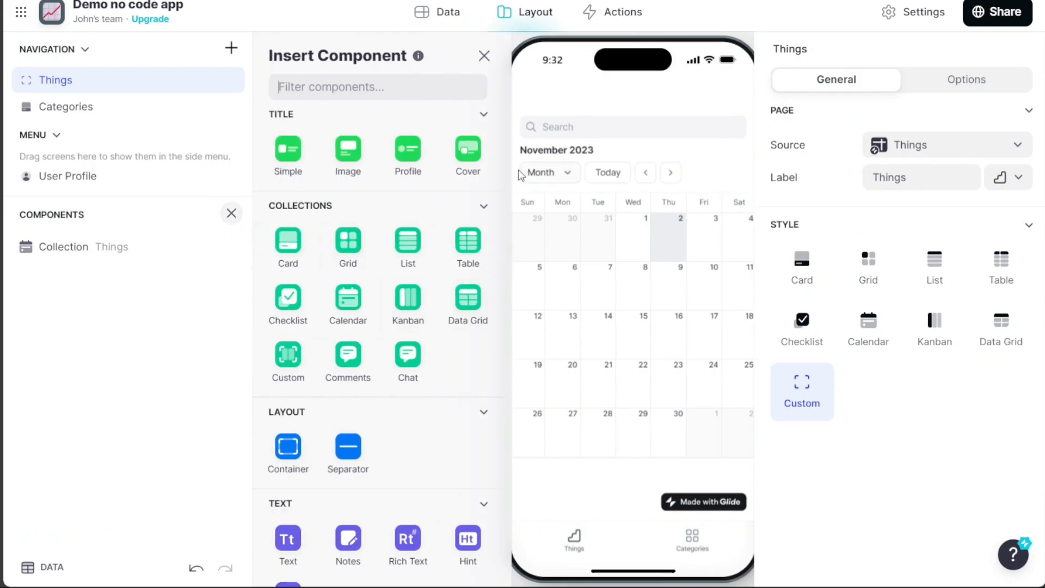
left_click_drag(509, 158, 509, 491)
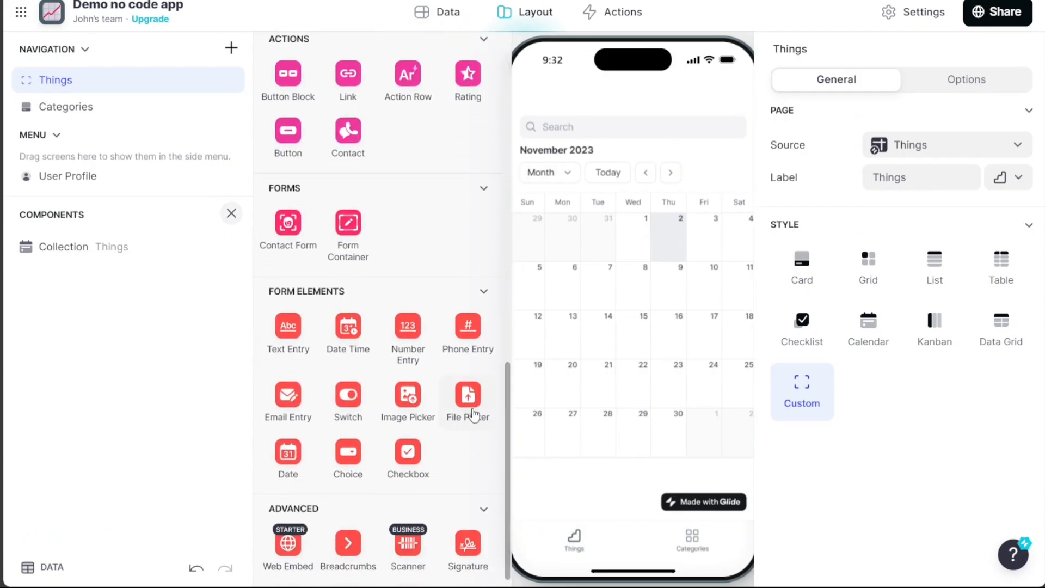
left_click(469, 400)
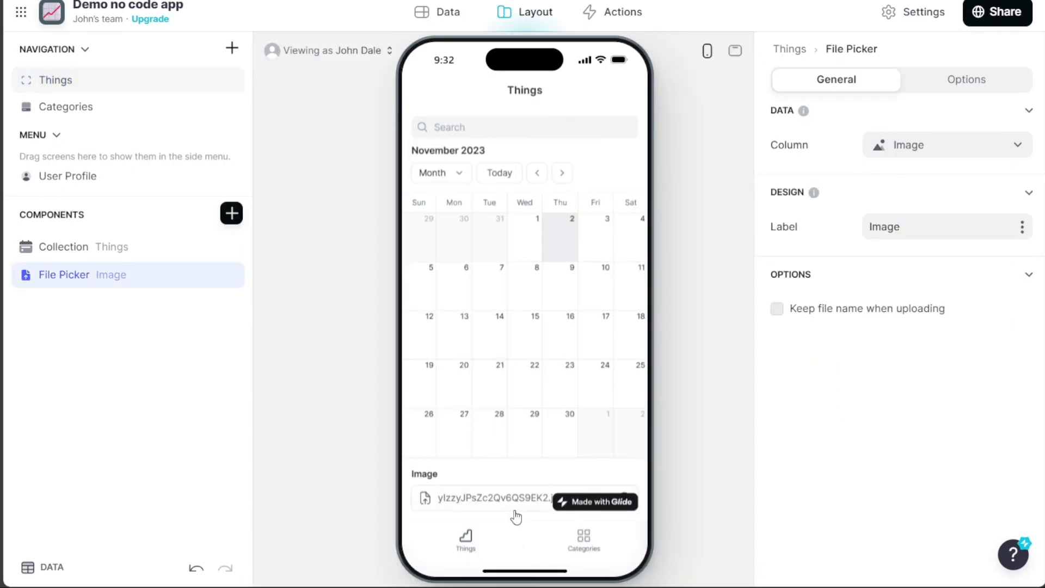